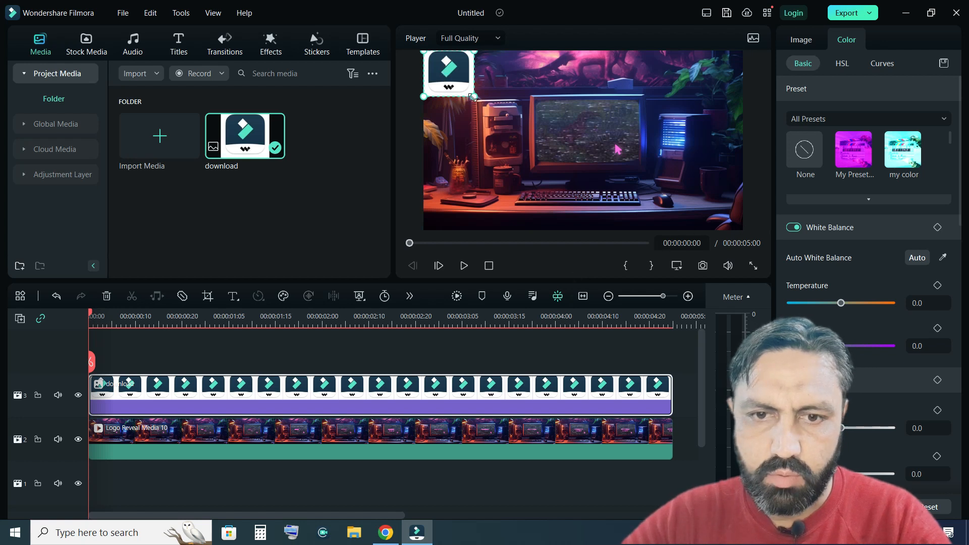
Shrink the logo to 8.9% in the video frame's upper-left corner and add a transform keyframe at 00:00:00:01.
{"action": "left_click_drag", "start_coordinate": [473, 96], "coordinate": [442, 57]}
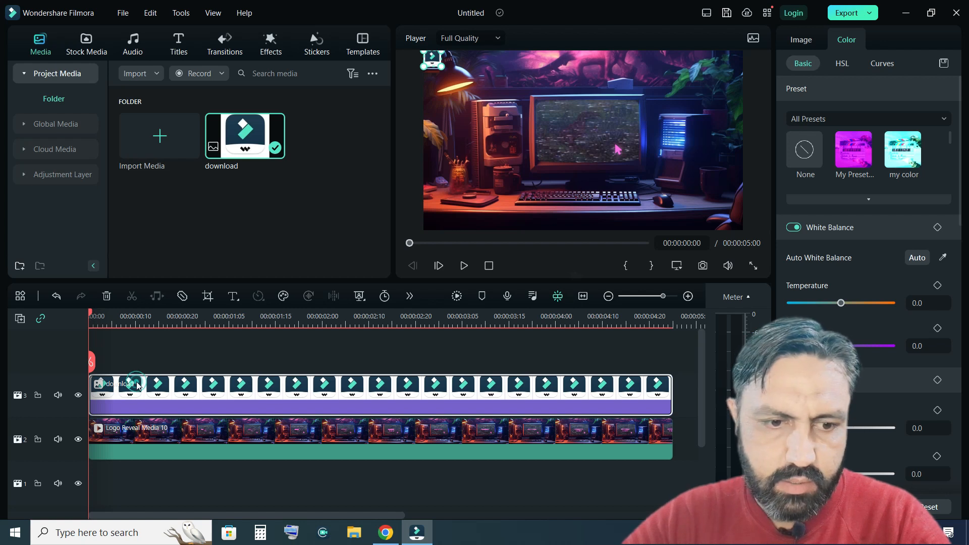
{"action": "left_click", "coordinate": [93, 317]}
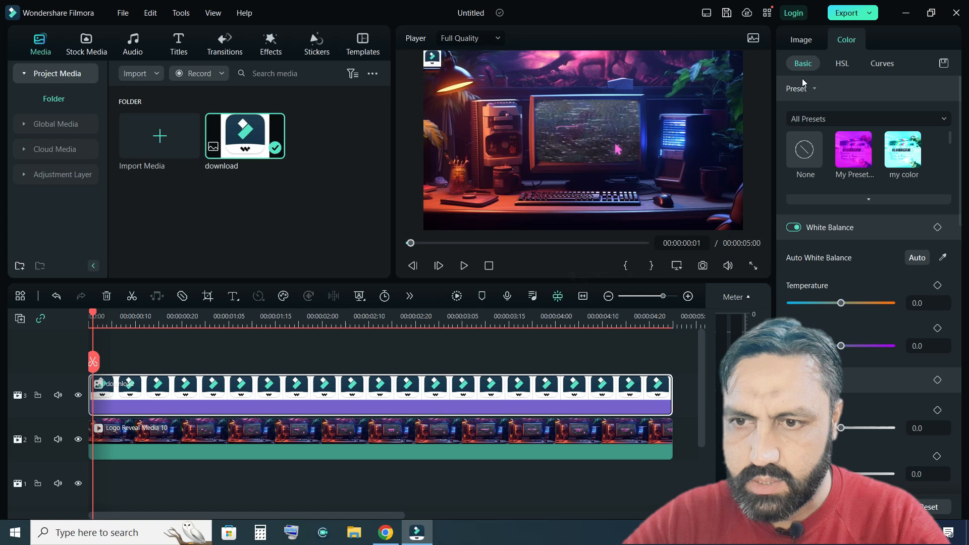
{"action": "left_click", "coordinate": [804, 38]}
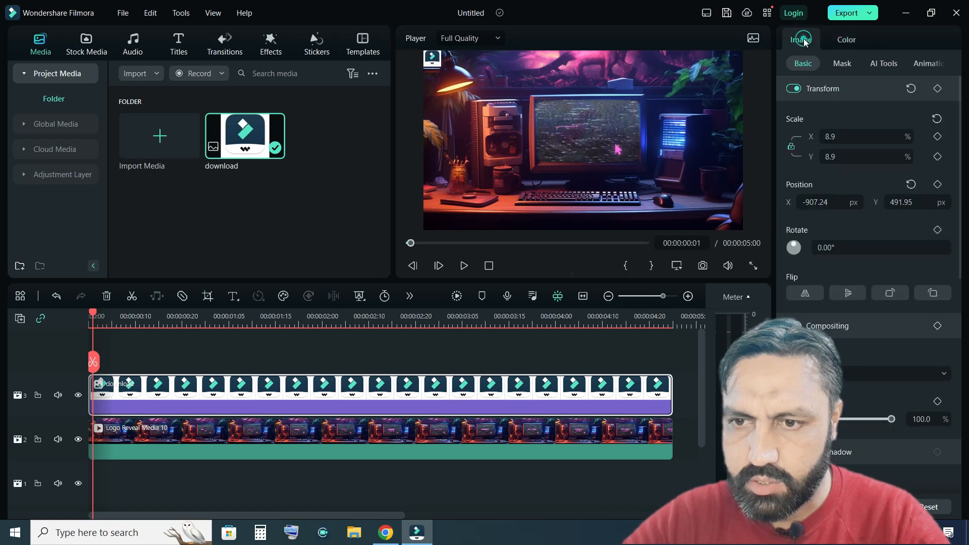
{"action": "left_click", "coordinate": [938, 89]}
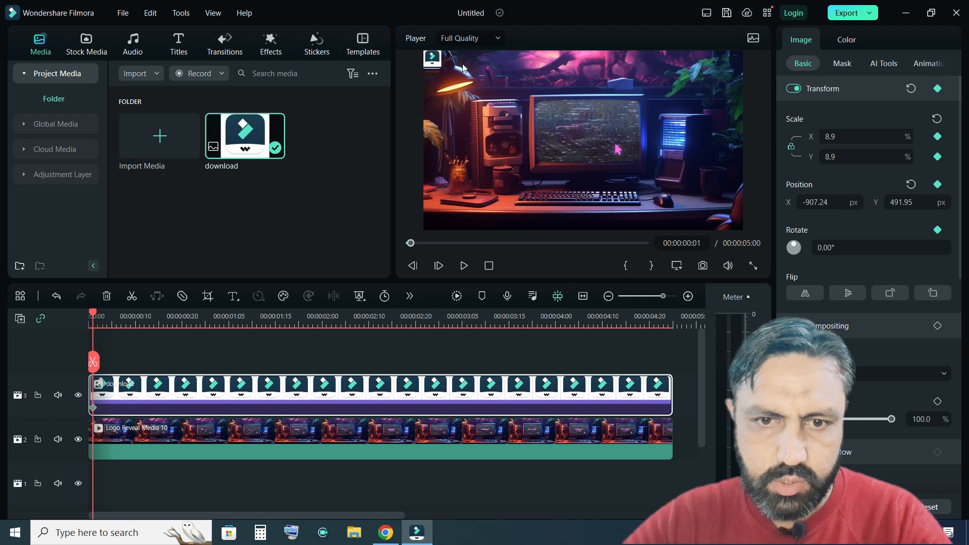
At 00:00:04:23, move the logo to the video frame's lower-right corner and enlarge it to 32.5%.
{"action": "left_click_drag", "start_coordinate": [93, 315], "coordinate": [663, 363]}
{"action": "left_click_drag", "start_coordinate": [431, 57], "coordinate": [726, 217]}
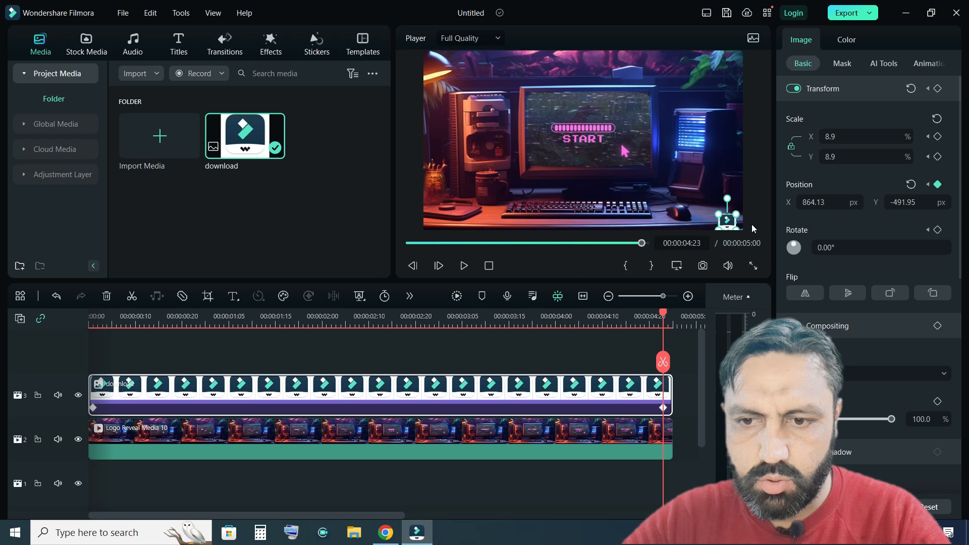
{"action": "left_click_drag", "start_coordinate": [717, 214], "coordinate": [698, 183]}
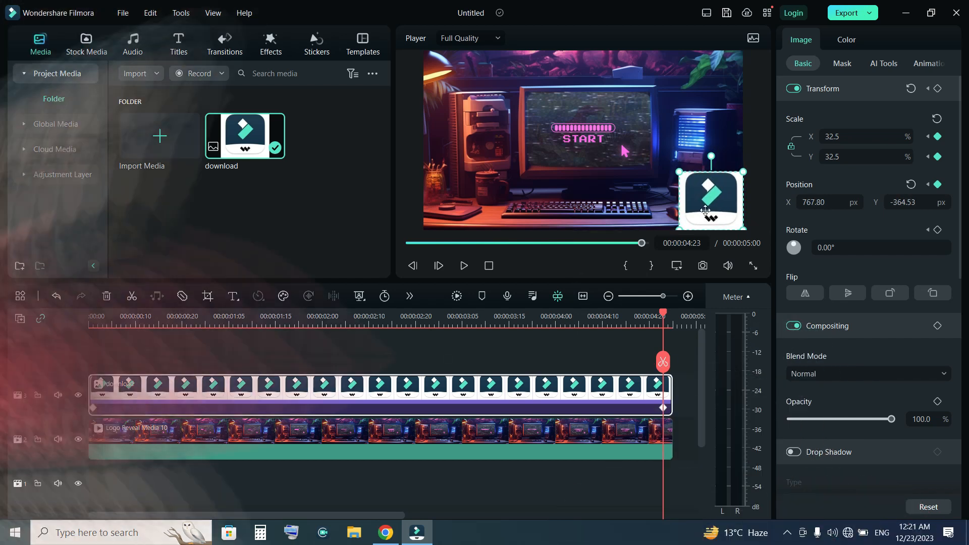
Set the preview quality to 1/4, then render the timeline and play the logo animation from the start.
{"action": "left_click", "coordinate": [469, 37]}
{"action": "left_click", "coordinate": [468, 102]}
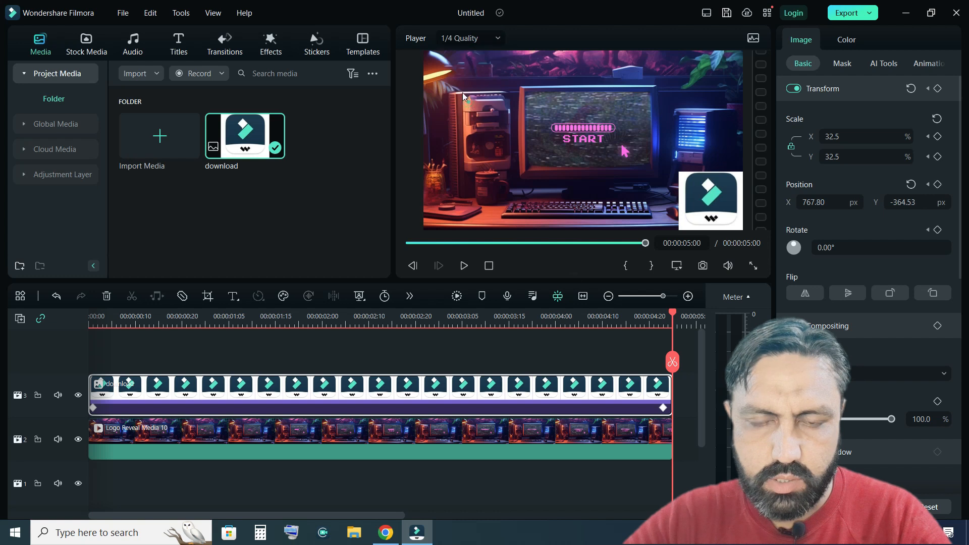
{"action": "left_click", "coordinate": [456, 296]}
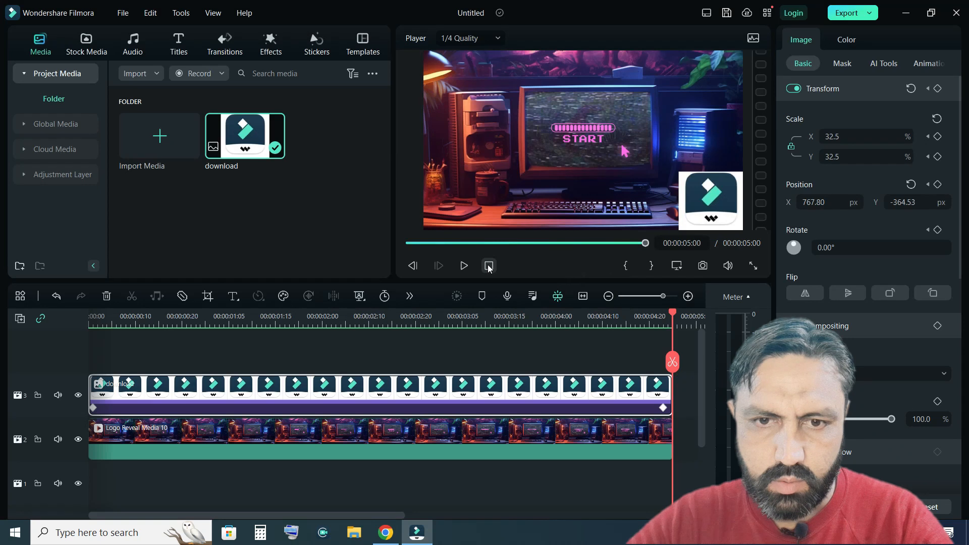
{"action": "left_click", "coordinate": [489, 266]}
{"action": "left_click", "coordinate": [463, 266]}
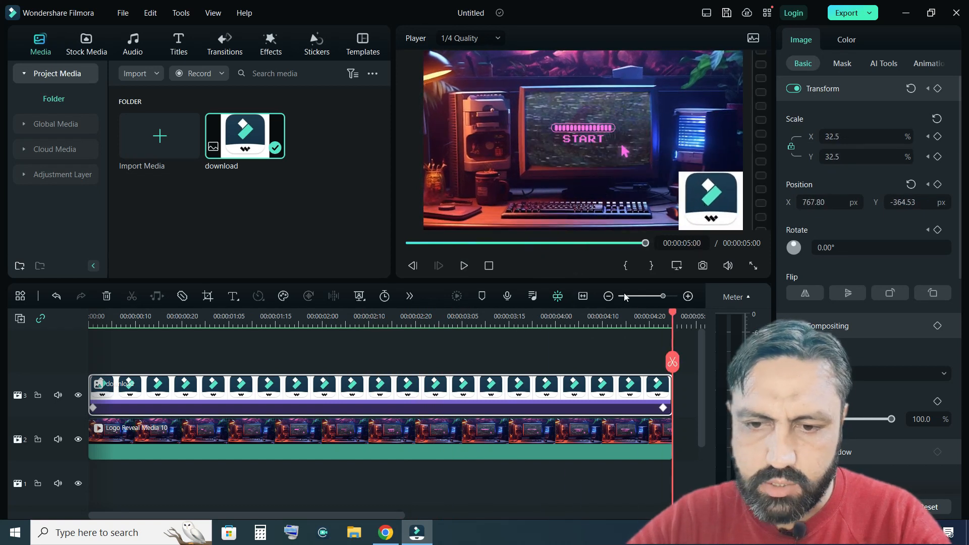
Clear all keyframes of the moving and growing animation from the logo clip.
{"action": "left_click", "coordinate": [663, 409]}
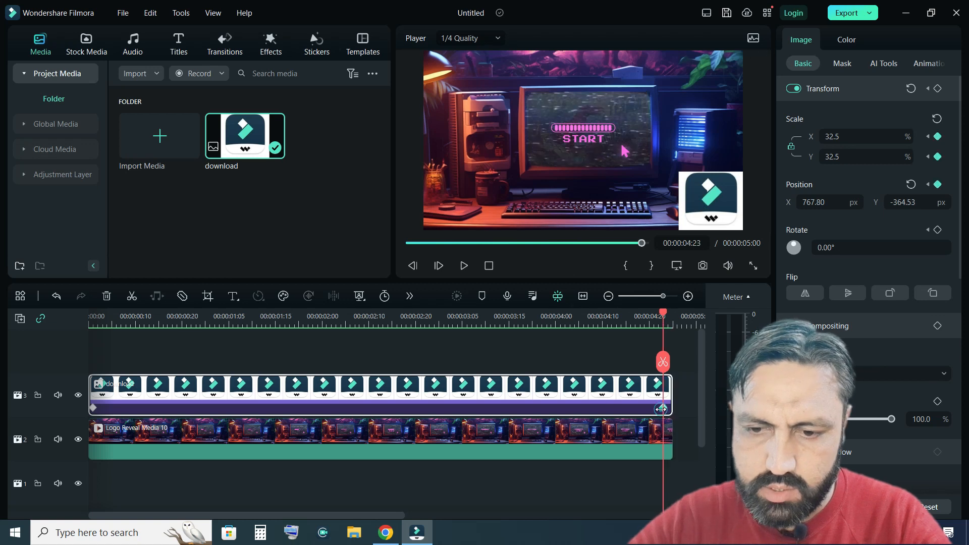
{"action": "right_click", "coordinate": [663, 408]}
{"action": "left_click", "coordinate": [683, 438]}
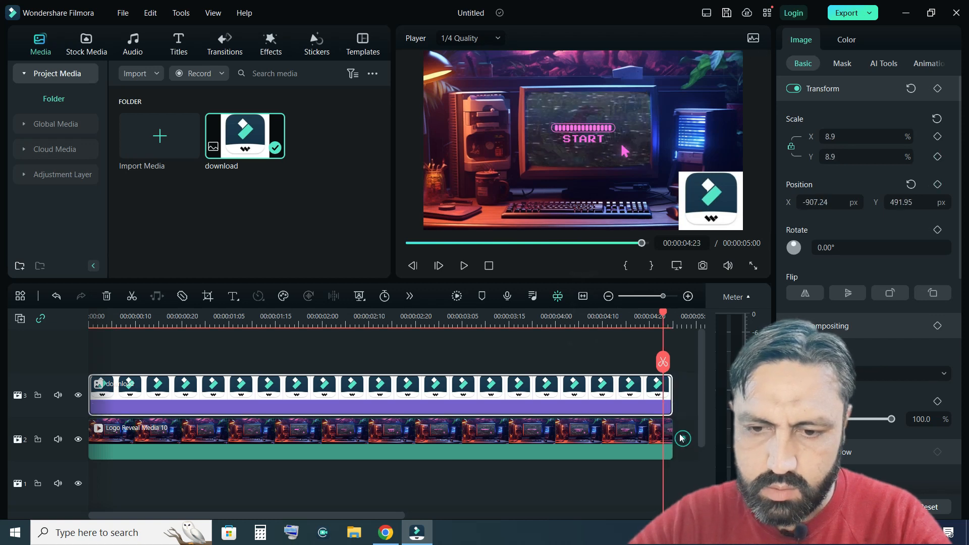
At 00:00:00:01, enlarge the logo to 21.3%, keeping it in the video frame's upper-left corner.
{"action": "left_click_drag", "start_coordinate": [666, 315], "coordinate": [93, 342]}
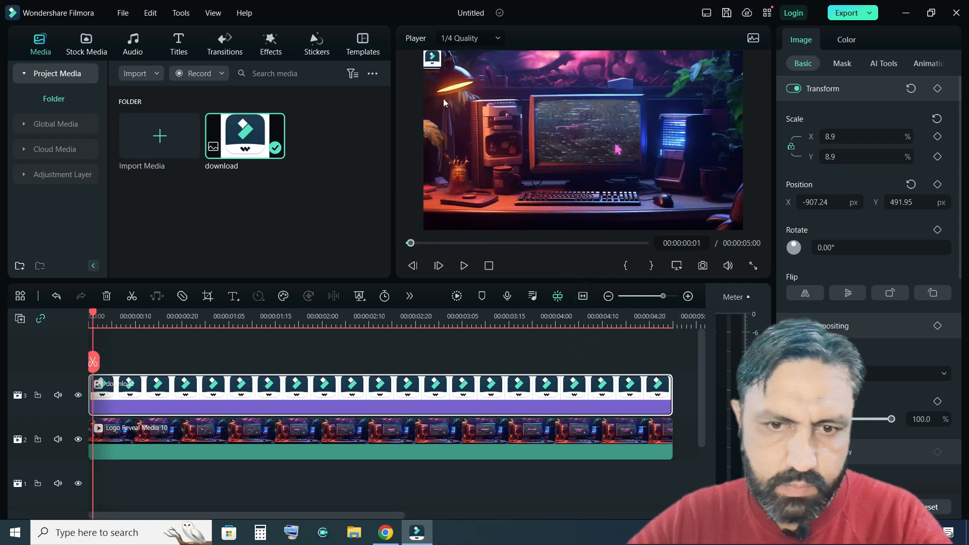
{"action": "left_click", "coordinate": [433, 60]}
{"action": "left_click_drag", "start_coordinate": [440, 67], "coordinate": [465, 89]}
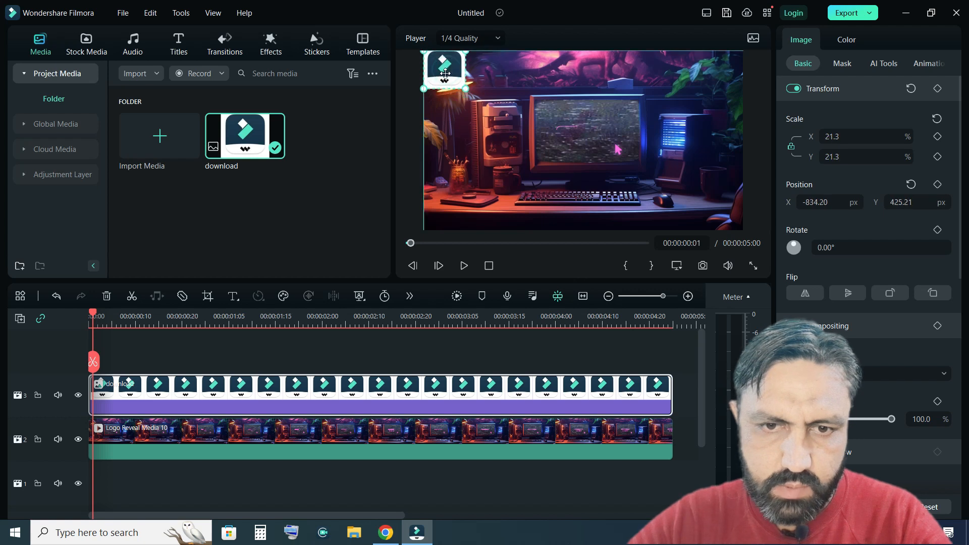
Add a transform keyframe to the logo at 00:00:00:01, try rotating it, and reset the rotation.
{"action": "left_click", "coordinate": [937, 90]}
{"action": "mouse_move", "coordinate": [796, 247]}
{"action": "left_mouse_down"}
{"action": "mouse_move", "coordinate": [788, 251]}
{"action": "mouse_move", "coordinate": [796, 247]}
{"action": "left_mouse_up"}
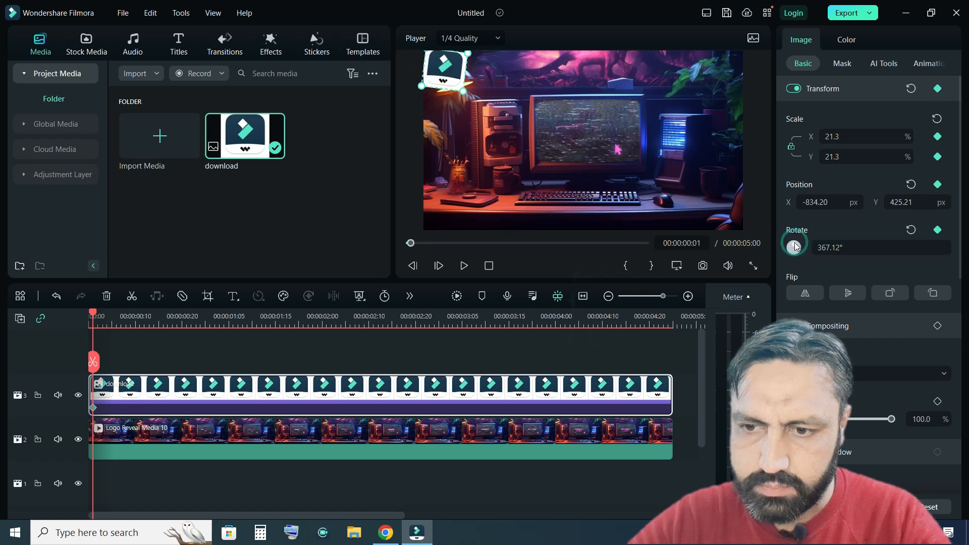
{"action": "left_click", "coordinate": [912, 230]}
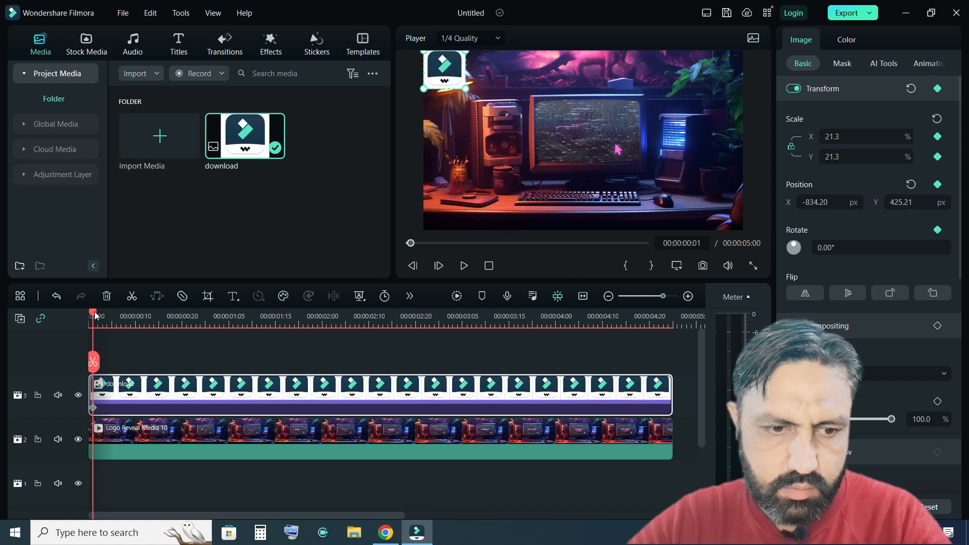
At 00:00:04:23, move the logo to the frame's lower-right corner with its rotation set to -360°, and play the animation from the start.
{"action": "left_click_drag", "start_coordinate": [96, 316], "coordinate": [663, 341]}
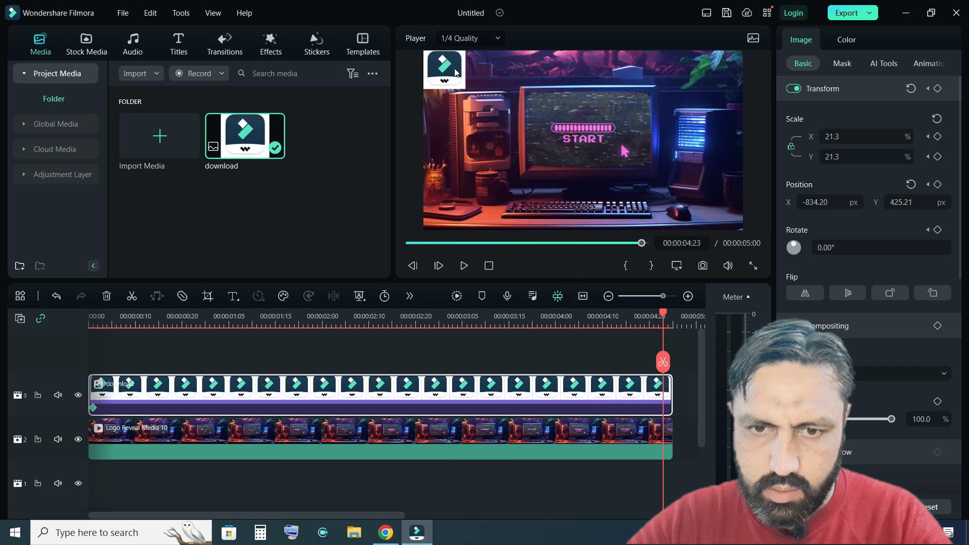
{"action": "left_click_drag", "start_coordinate": [456, 73], "coordinate": [724, 204]}
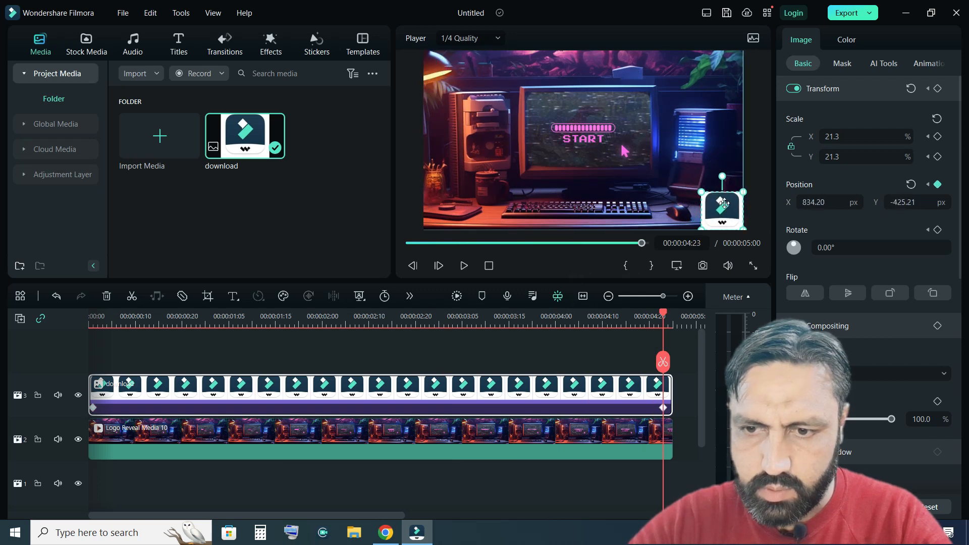
{"action": "left_click", "coordinate": [815, 243]}
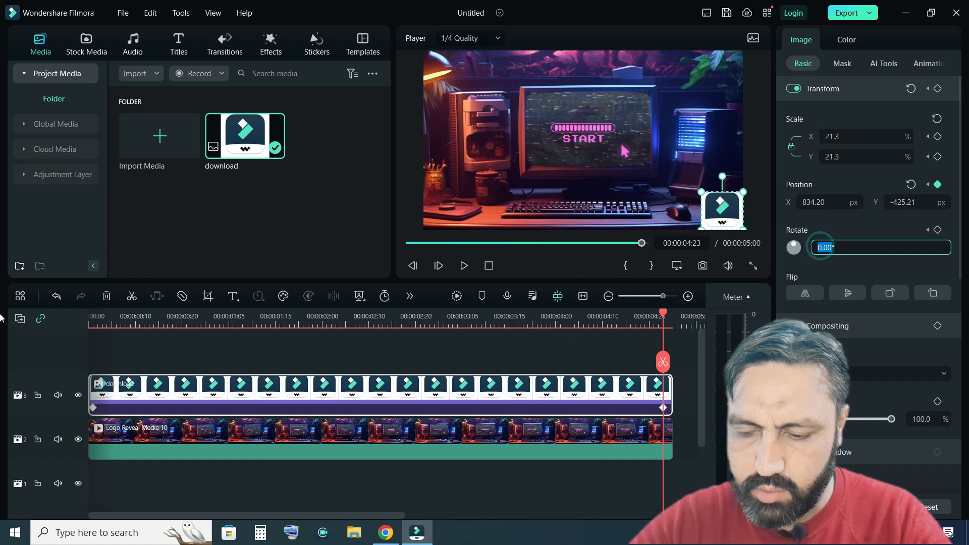
{"action": "type", "text": "-360"}
{"action": "key", "text": "Return"}
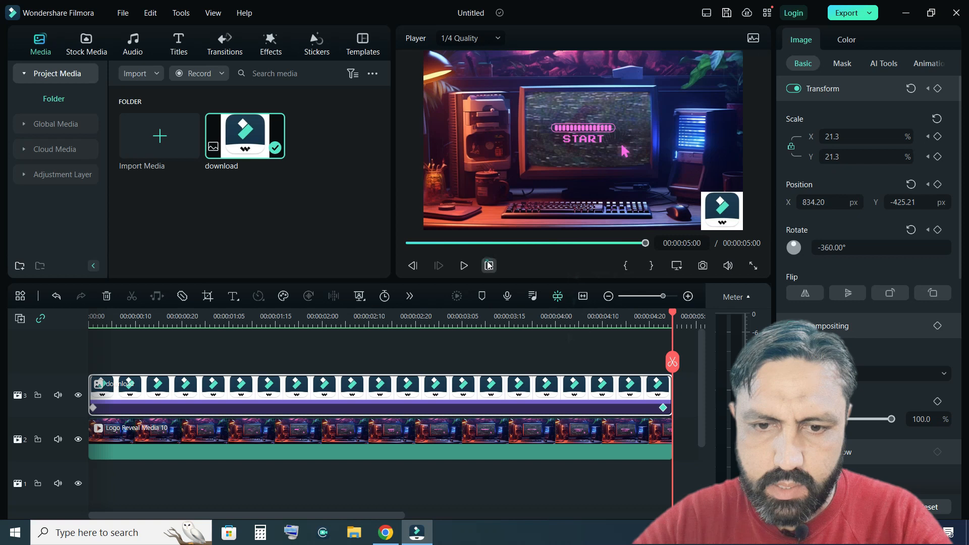
{"action": "left_click", "coordinate": [489, 265]}
{"action": "left_click", "coordinate": [464, 265]}
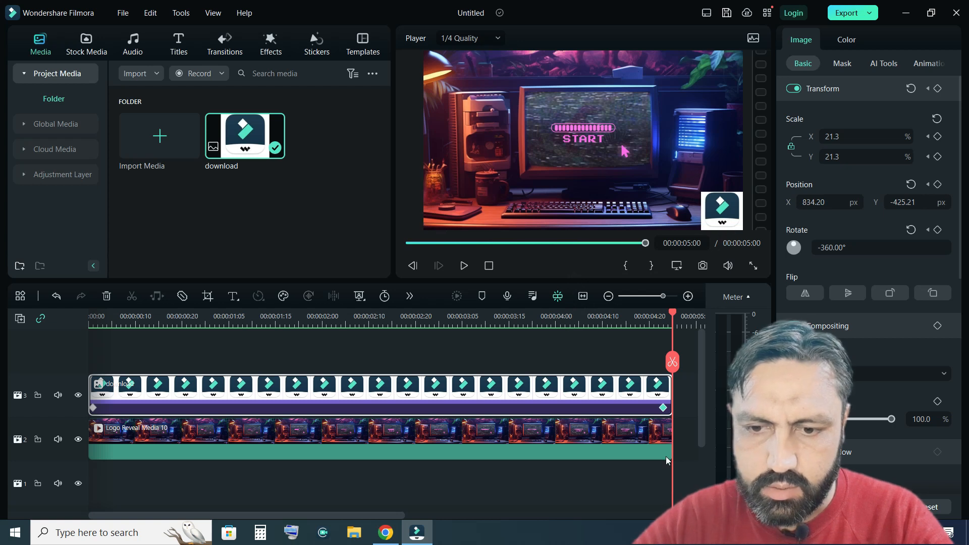
Clear all keyframes of the rotating animation from the logo clip.
{"action": "left_click", "coordinate": [662, 410]}
{"action": "right_click", "coordinate": [663, 410]}
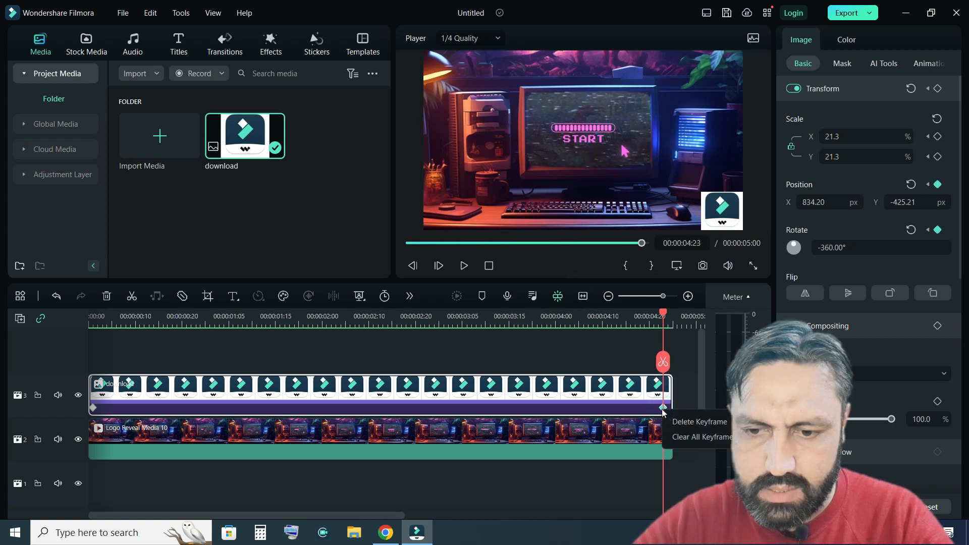
{"action": "left_click", "coordinate": [694, 439]}
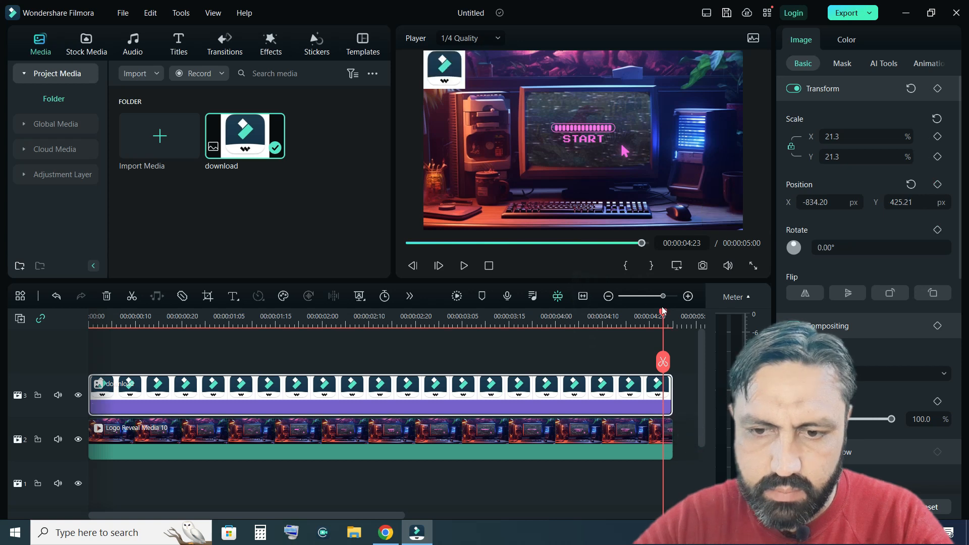
Add a transform keyframe to the logo at 00:00:00:01 and move it to the frame's upper-right corner at 00:00:01:07.
{"action": "left_click_drag", "start_coordinate": [631, 323], "coordinate": [93, 361]}
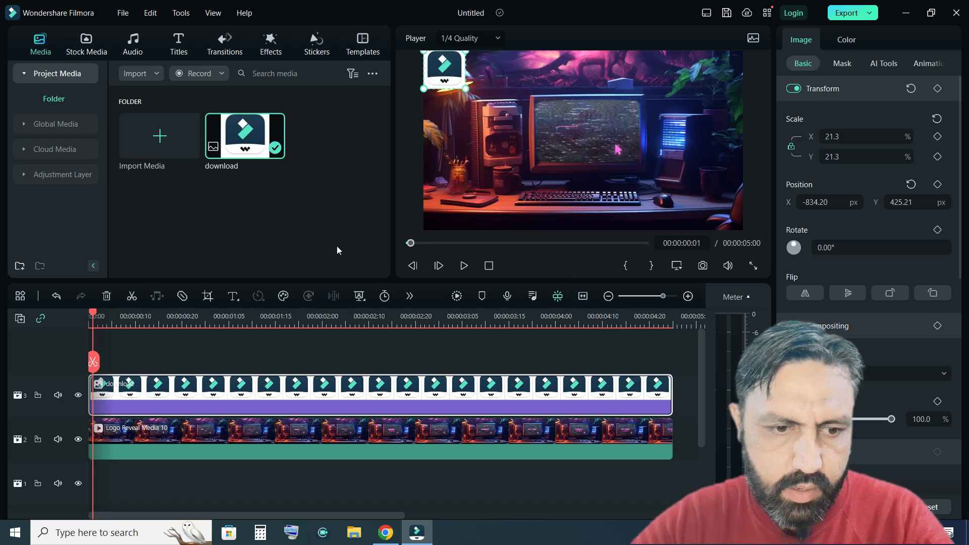
{"action": "left_click", "coordinate": [939, 90]}
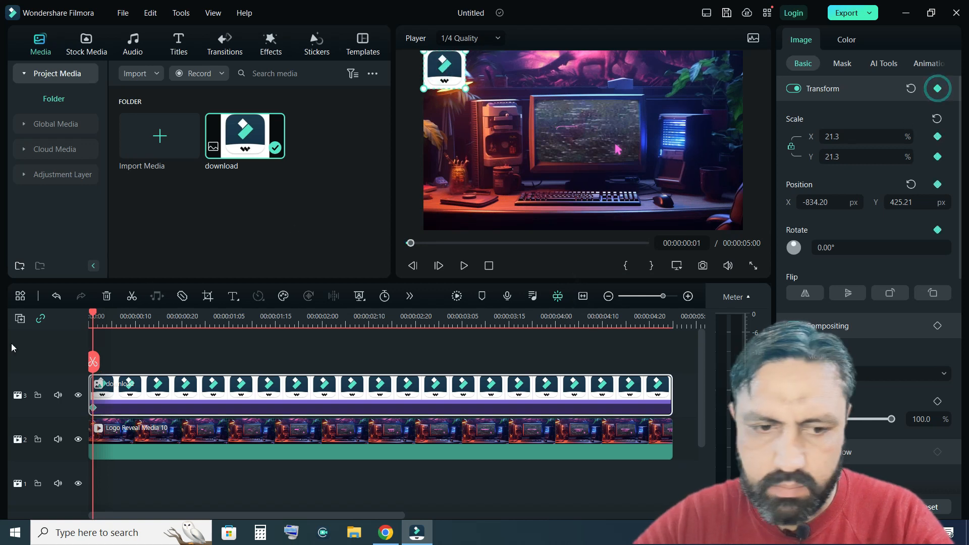
{"action": "left_click_drag", "start_coordinate": [94, 314], "coordinate": [238, 314]}
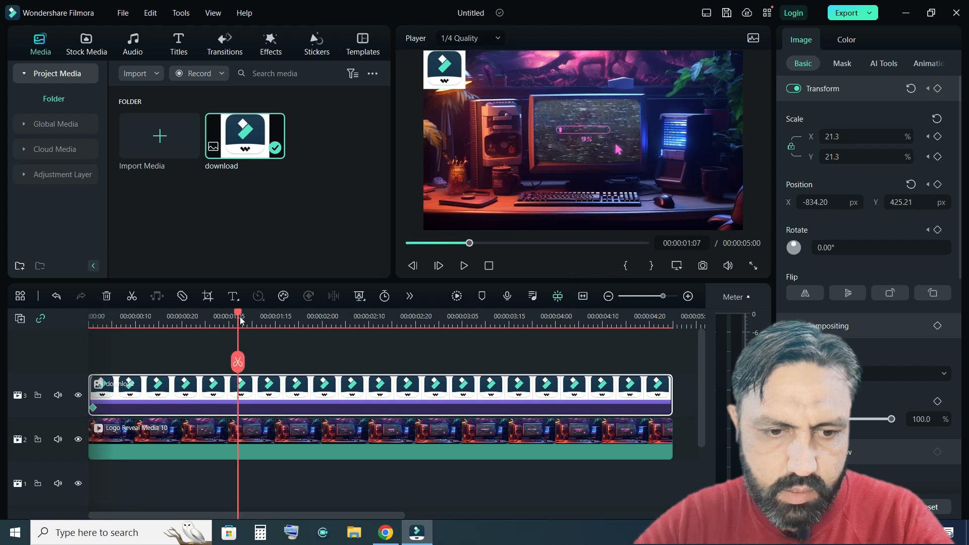
{"action": "left_click_drag", "start_coordinate": [444, 72], "coordinate": [717, 67]}
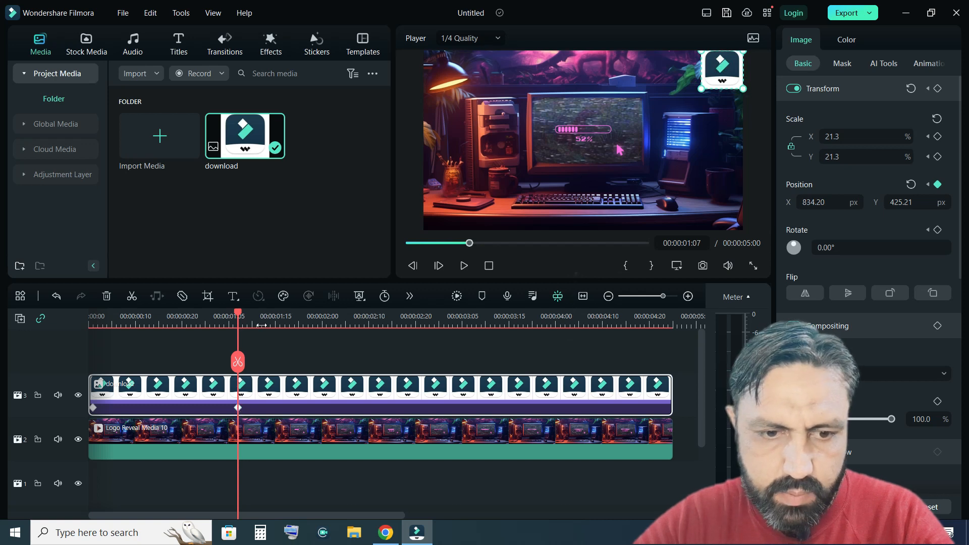
Move the logo to the frame's lower-right corner at 00:00:02:22, lower-left corner at 00:00:03:21 and upper-left corner at 00:00:04:24.
{"action": "left_click_drag", "start_coordinate": [246, 319], "coordinate": [426, 329]}
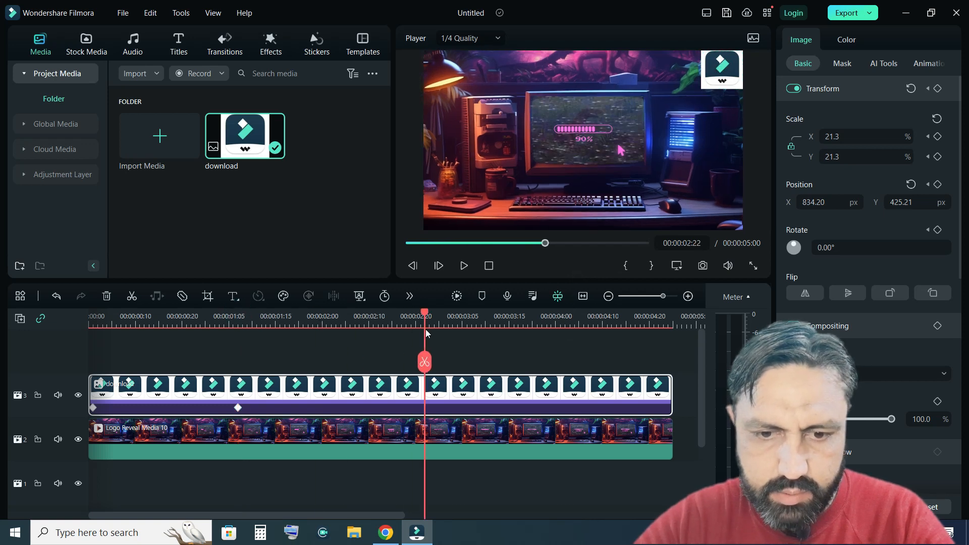
{"action": "left_click_drag", "start_coordinate": [723, 67], "coordinate": [719, 202]}
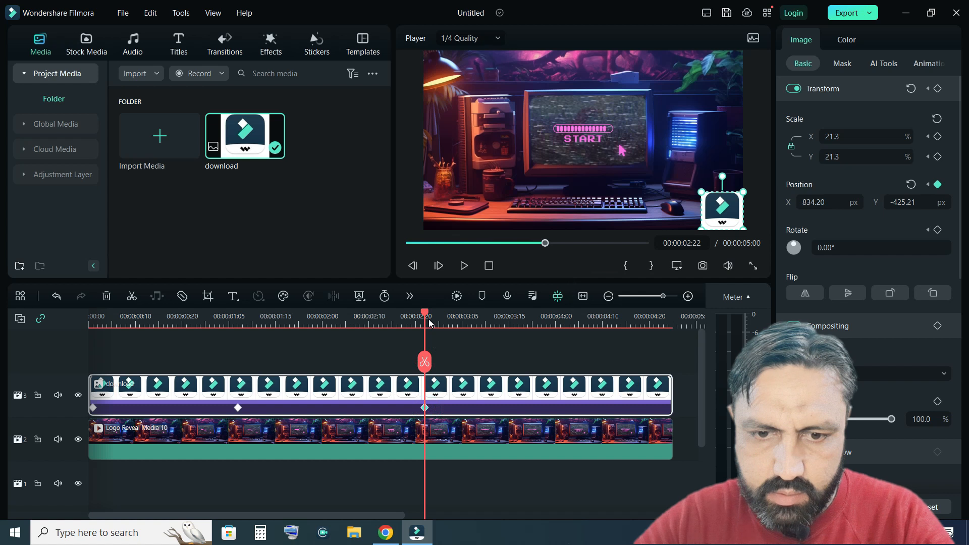
{"action": "left_click_drag", "start_coordinate": [425, 313], "coordinate": [537, 354]}
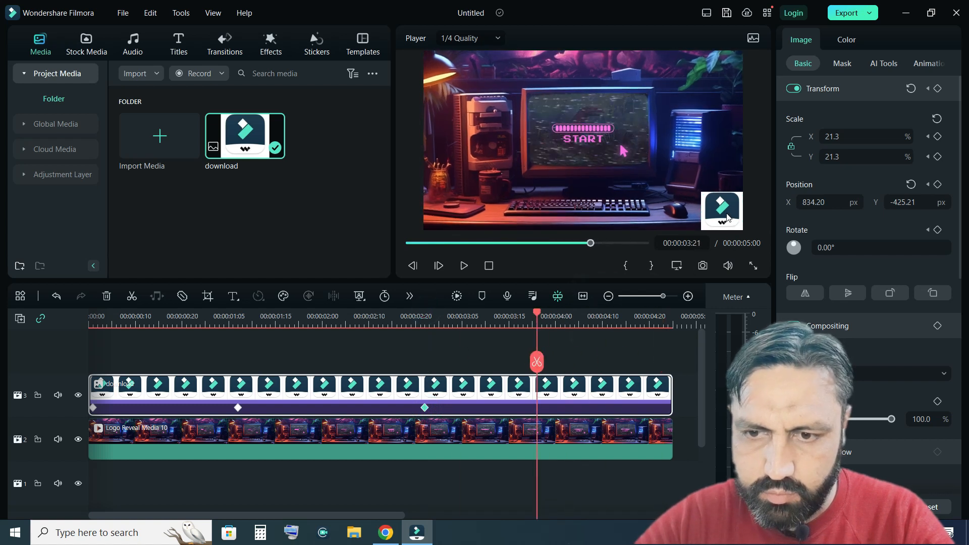
{"action": "left_click_drag", "start_coordinate": [721, 209], "coordinate": [447, 214]}
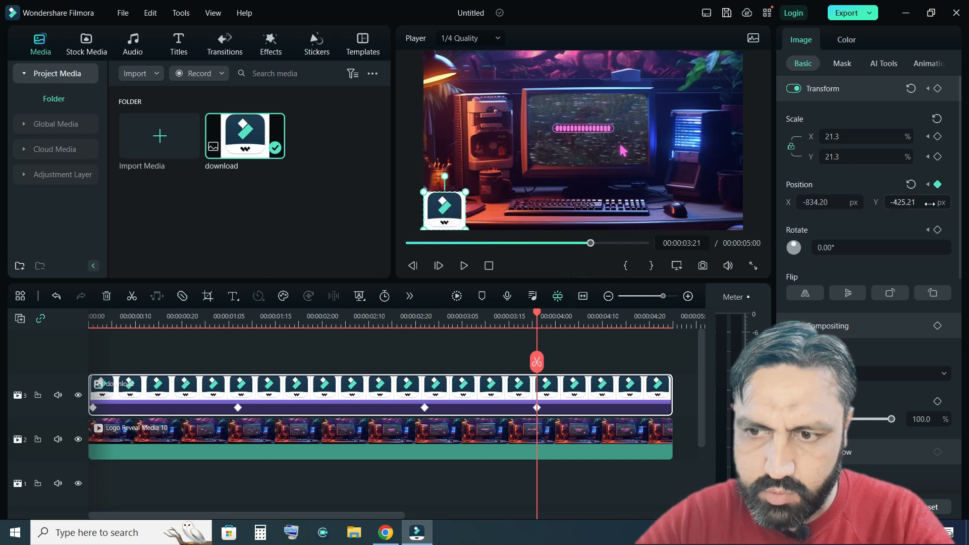
{"action": "left_click_drag", "start_coordinate": [537, 317], "coordinate": [667, 320]}
{"action": "left_click_drag", "start_coordinate": [430, 221], "coordinate": [444, 75]}
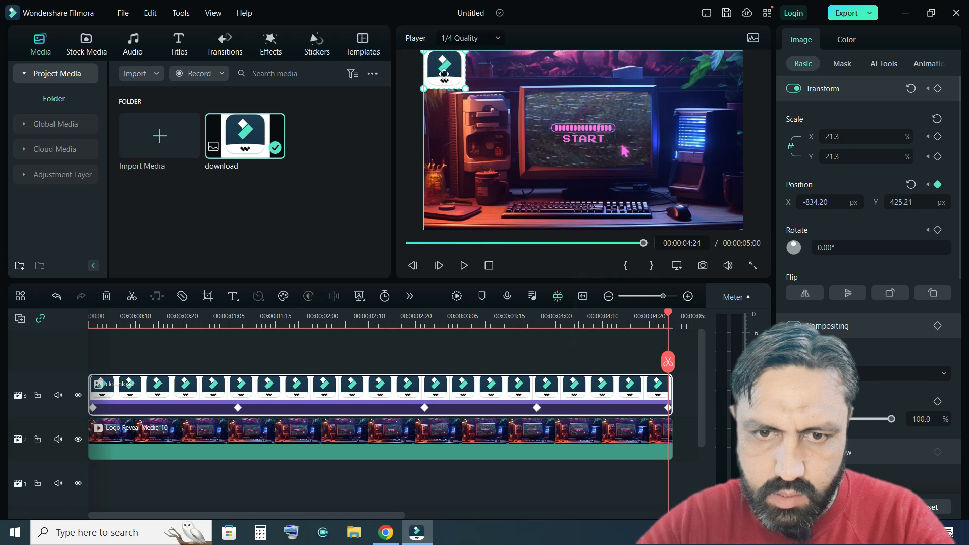
Render the timeline preview and play the logo's path around the four corners from the start.
{"action": "left_click", "coordinate": [456, 297]}
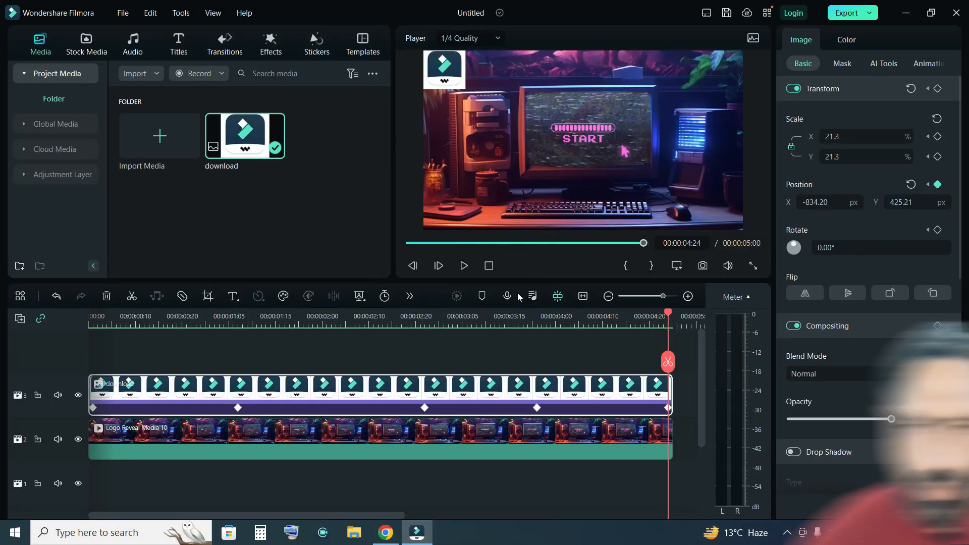
{"action": "left_click", "coordinate": [489, 266]}
{"action": "left_click", "coordinate": [463, 265]}
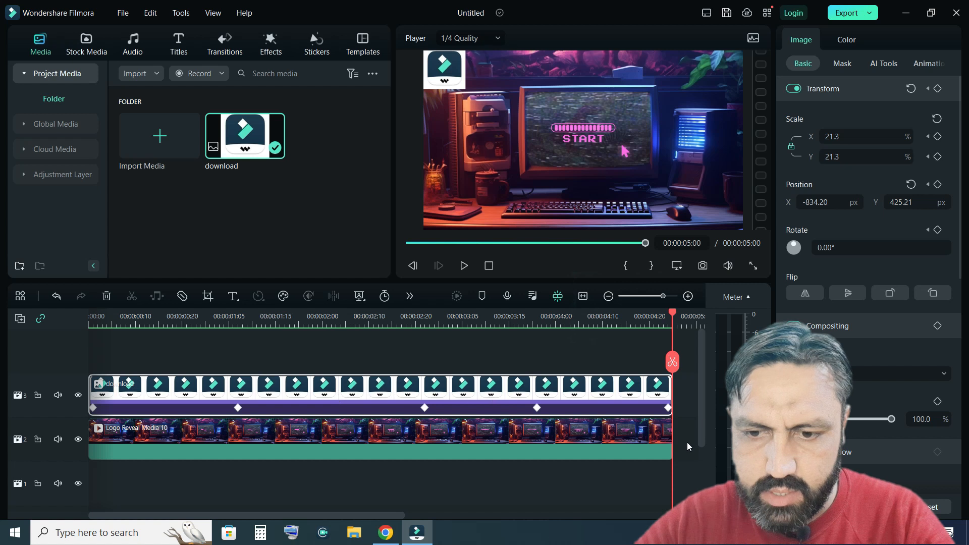
Extend the end of the logo clip to 00:00:11:02 and fit the whole timeline in view.
{"action": "left_click", "coordinate": [604, 435]}
{"action": "left_click", "coordinate": [651, 394]}
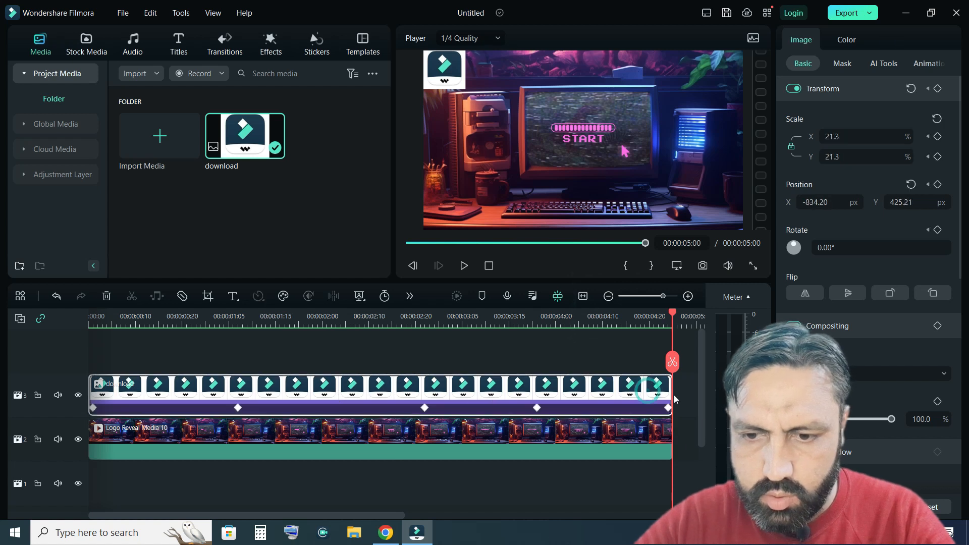
{"action": "left_click_drag", "start_coordinate": [668, 387], "coordinate": [709, 391]}
{"action": "left_click", "coordinate": [584, 297]}
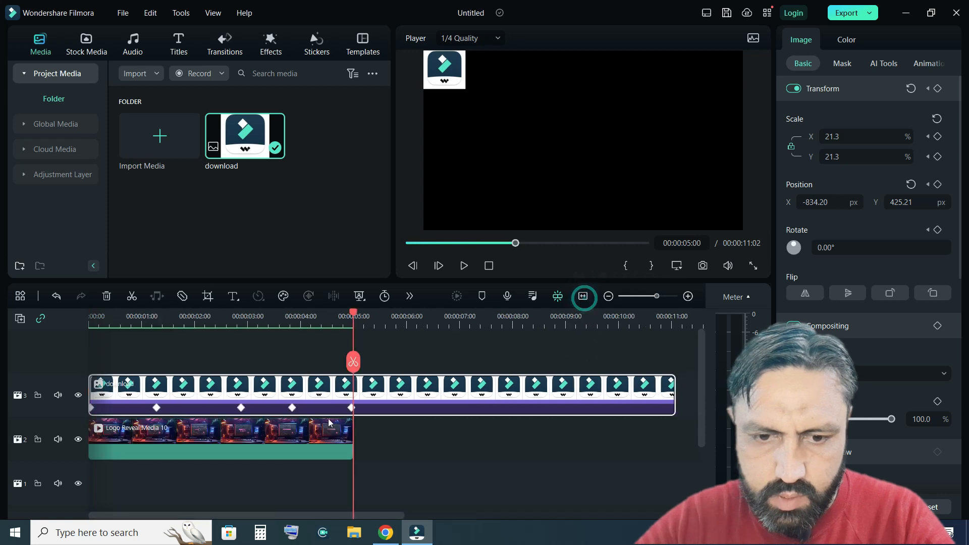
Move the logo's final upper-left keyframe to about 10.8 s, near the clip's end, and its lower-left keyframe to about 6.8 s.
{"action": "left_click_drag", "start_coordinate": [352, 409], "coordinate": [485, 410]}
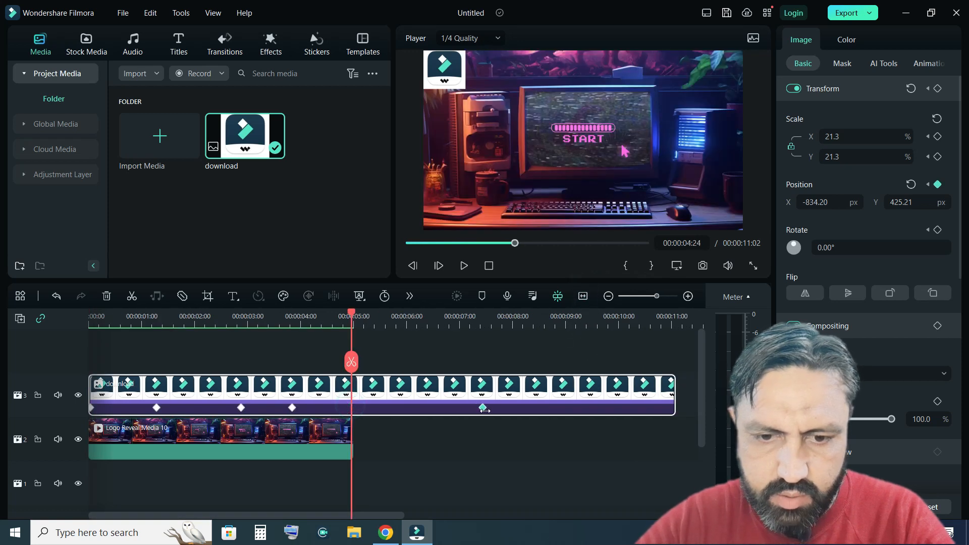
{"action": "left_click", "coordinate": [589, 408]}
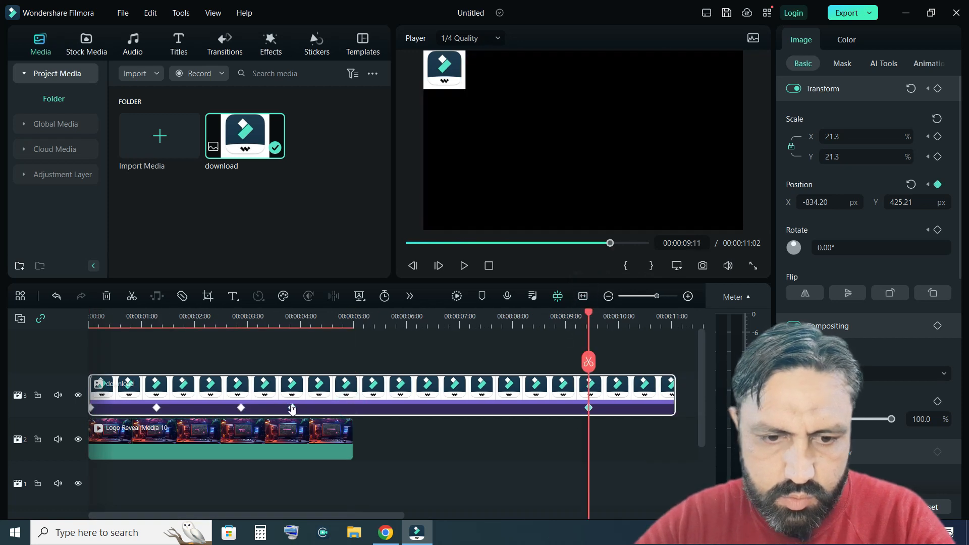
{"action": "left_click", "coordinate": [292, 408]}
{"action": "left_click_drag", "start_coordinate": [292, 408], "coordinate": [392, 408]}
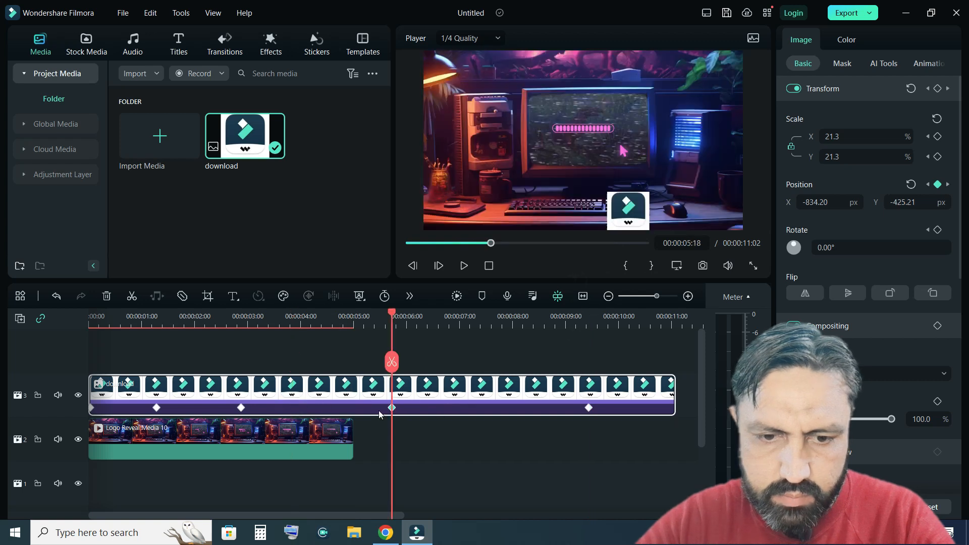
{"action": "left_click_drag", "start_coordinate": [589, 408], "coordinate": [663, 408]}
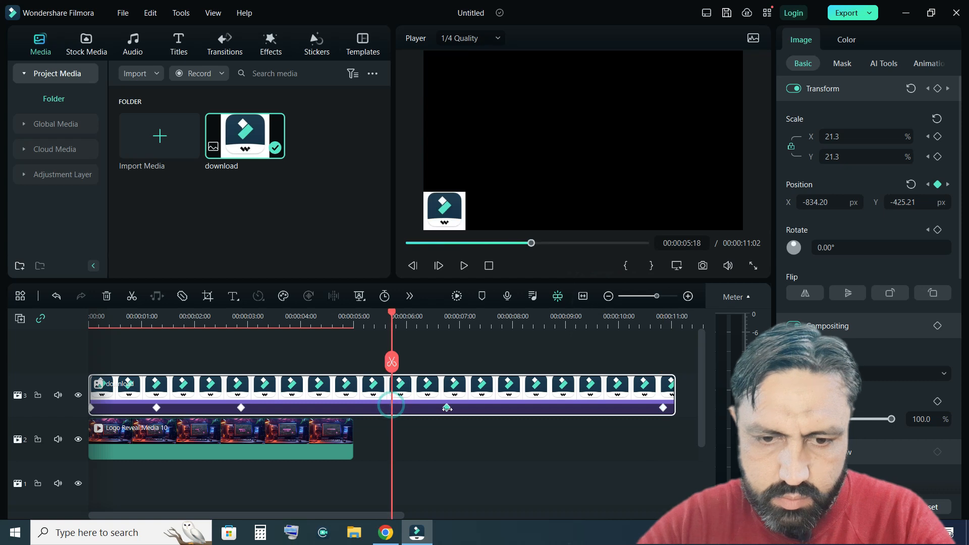
Move the logo's lower-right keyframe to about 4.5 s and its upper-right keyframe to about 2.3 s, returning the playhead to the start.
{"action": "left_click", "coordinate": [241, 408]}
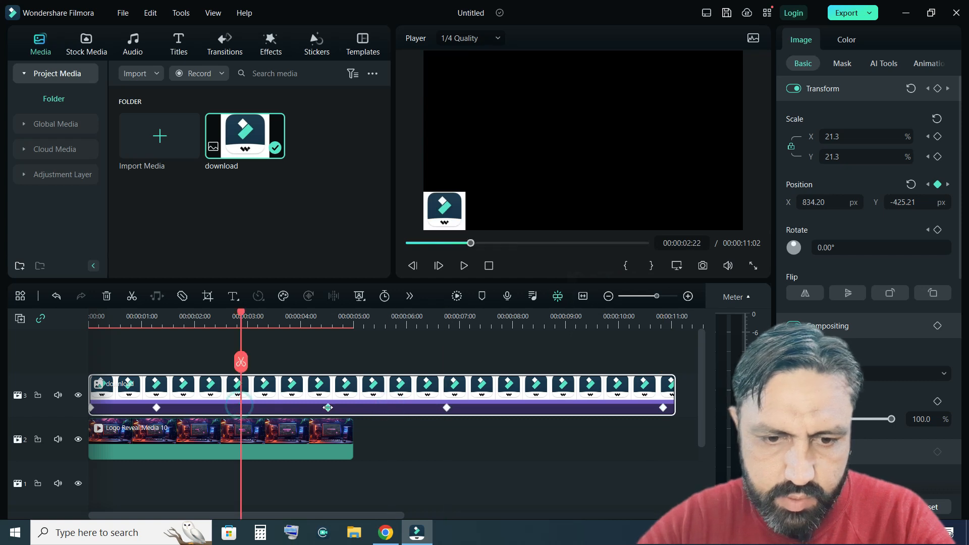
{"action": "left_click_drag", "start_coordinate": [328, 407], "coordinate": [328, 408]}
{"action": "left_click_drag", "start_coordinate": [158, 407], "coordinate": [211, 407]}
{"action": "left_click", "coordinate": [493, 268]}
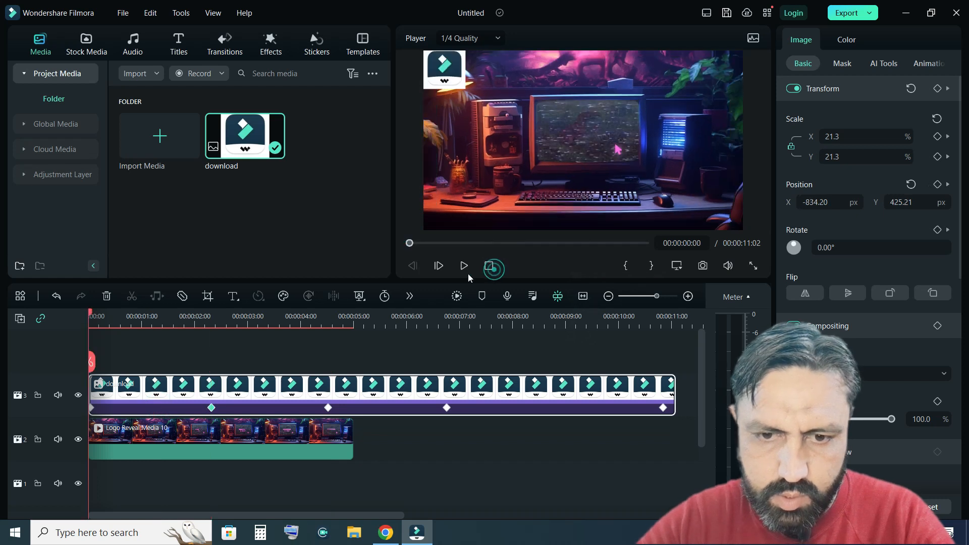